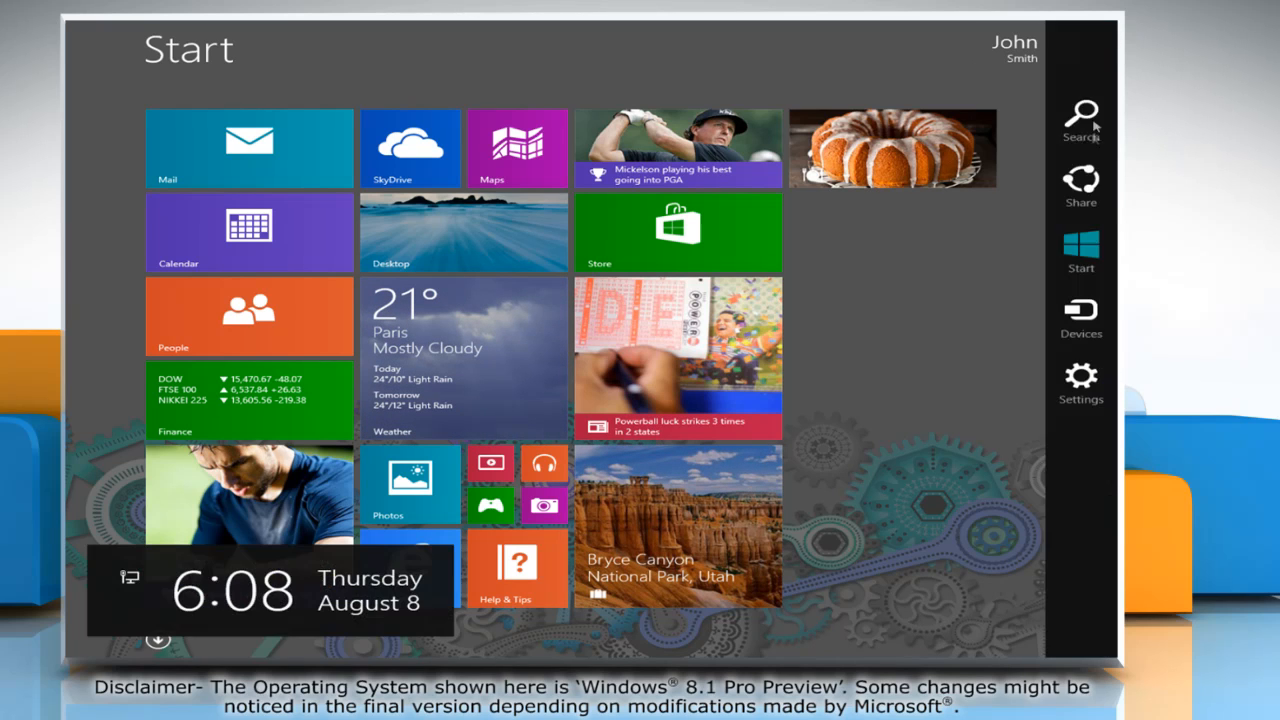
- Reach the Accounts page of PC settings from the Settings charm
left_click(1081, 378)
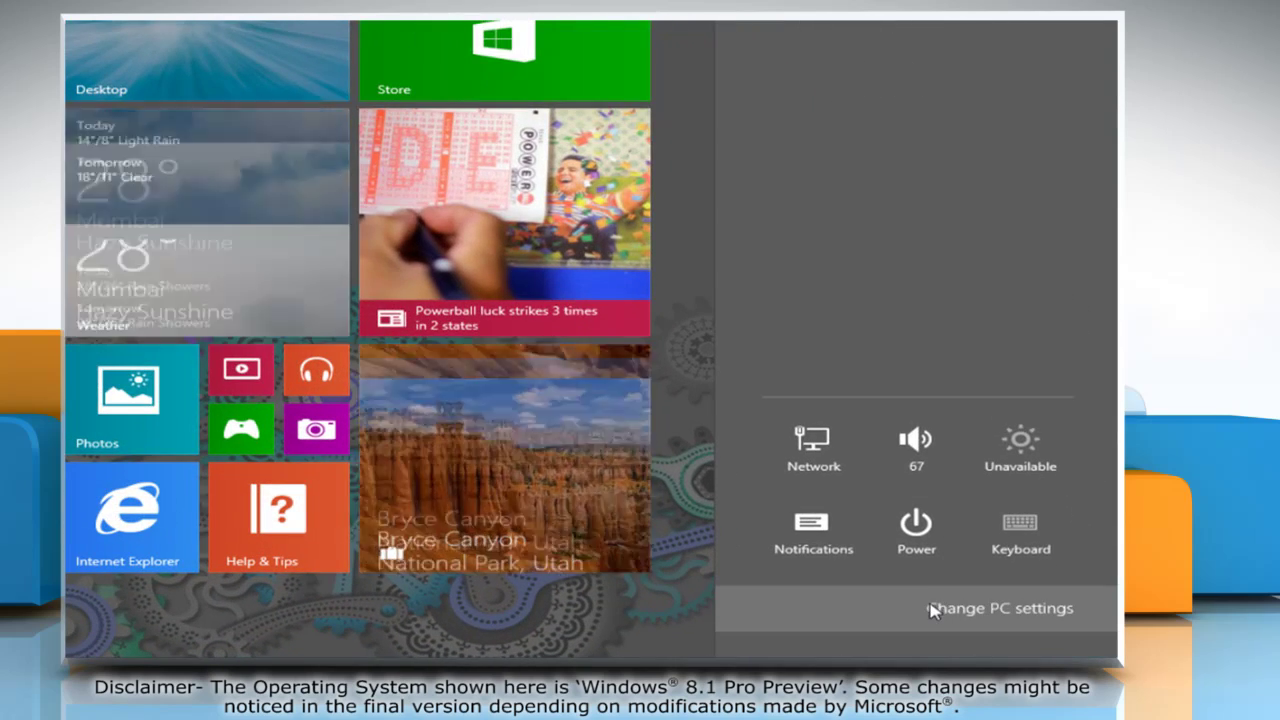
left_click(933, 610)
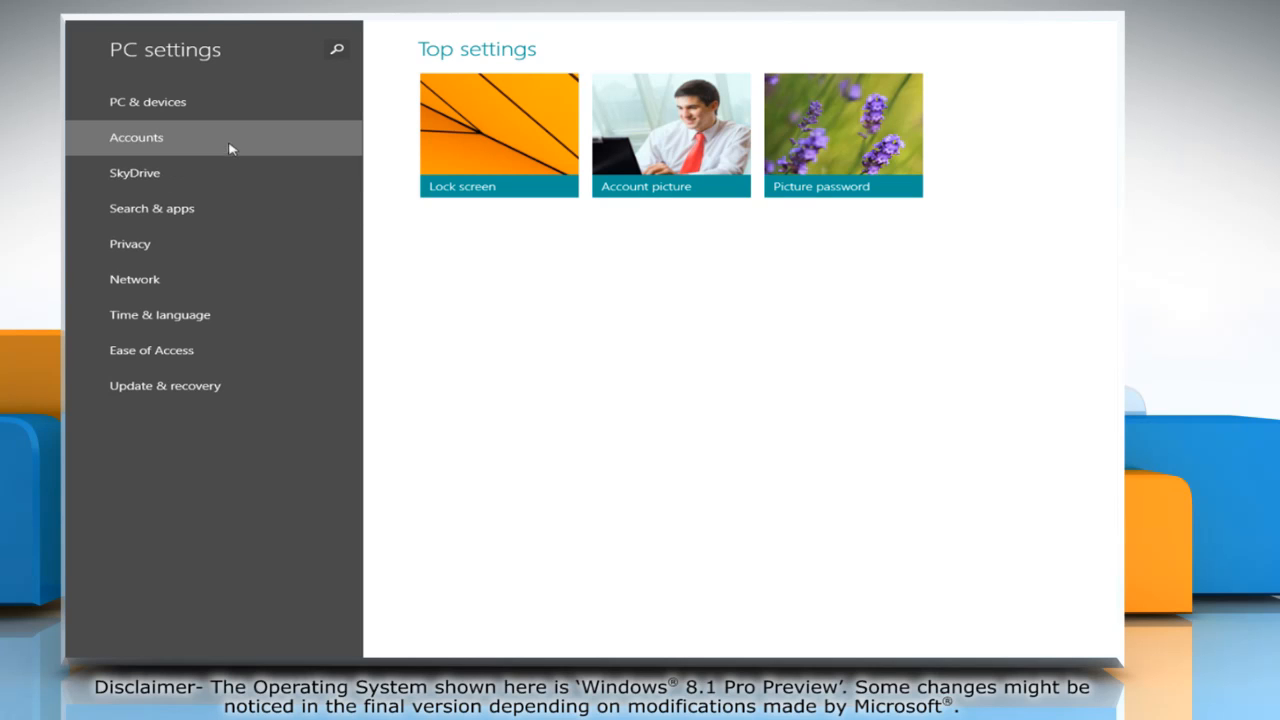
left_click(228, 148)
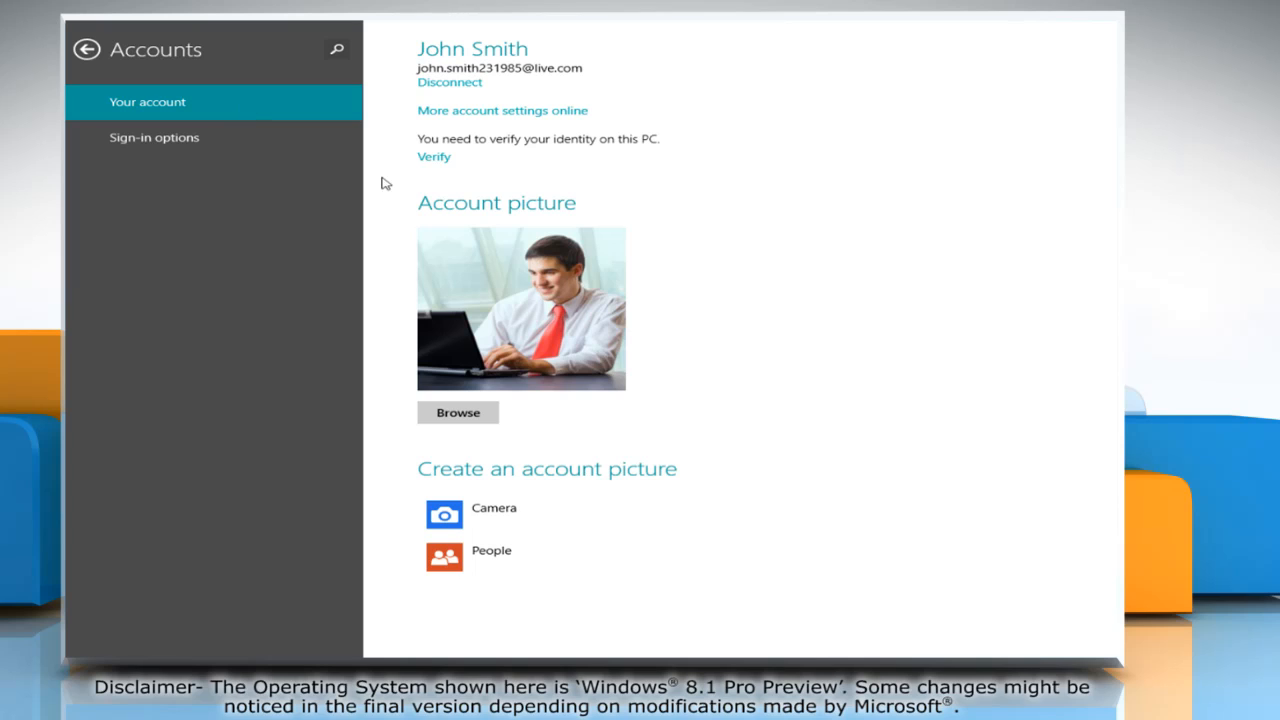
- Begin disconnecting the Microsoft account and verify the current password
left_click(437, 84)
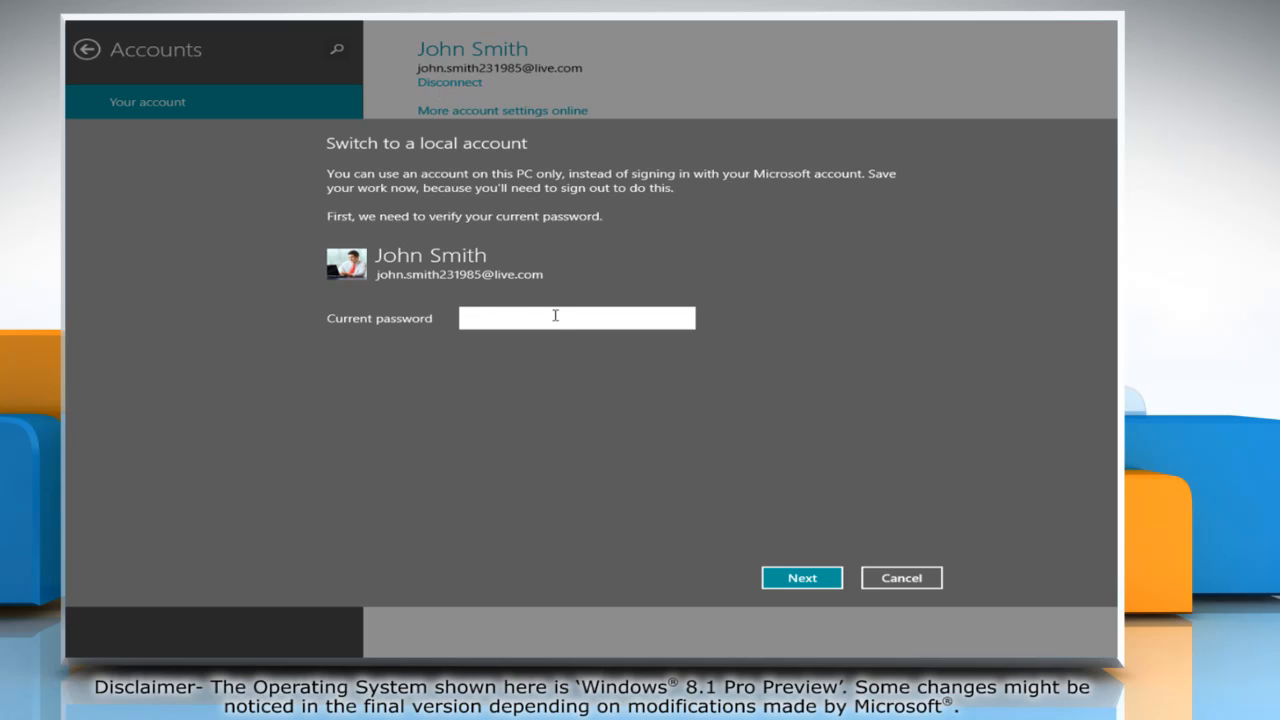
type("password")
left_click(801, 577)
type("John")
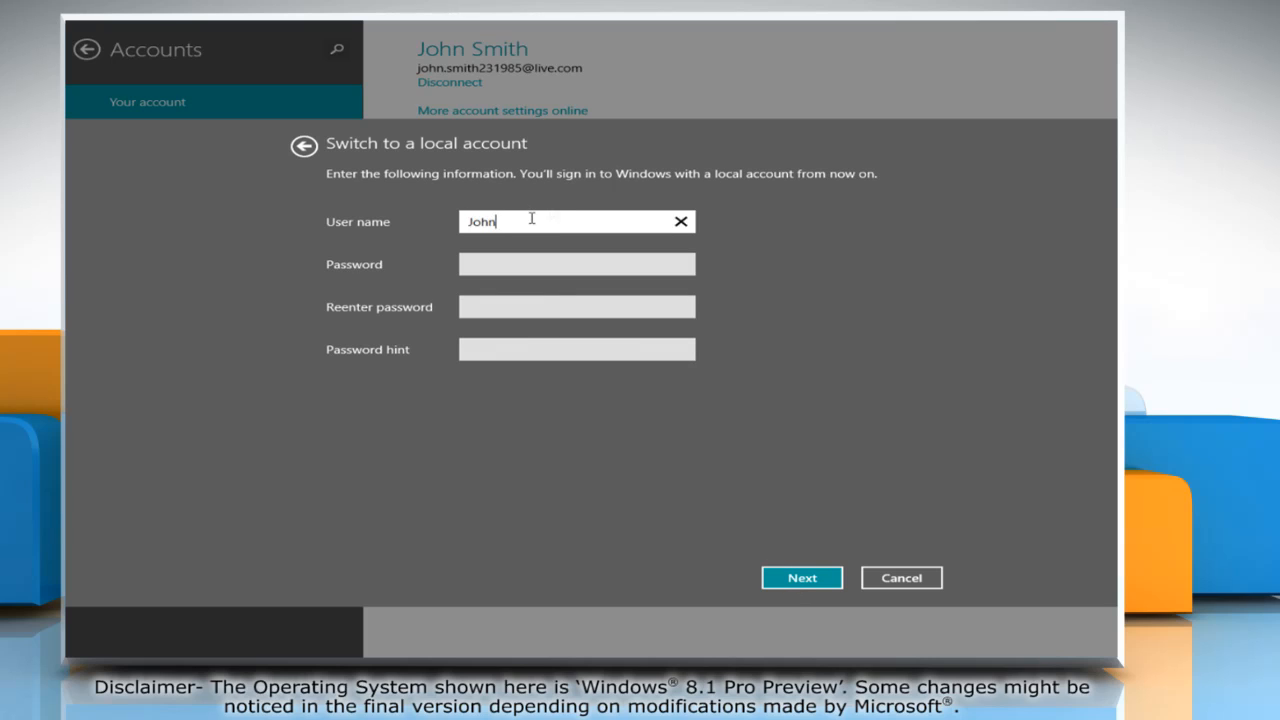
- Enter local user name John with password, confirmation and hint, and submit the details
key("Tab")
left_click(524, 312)
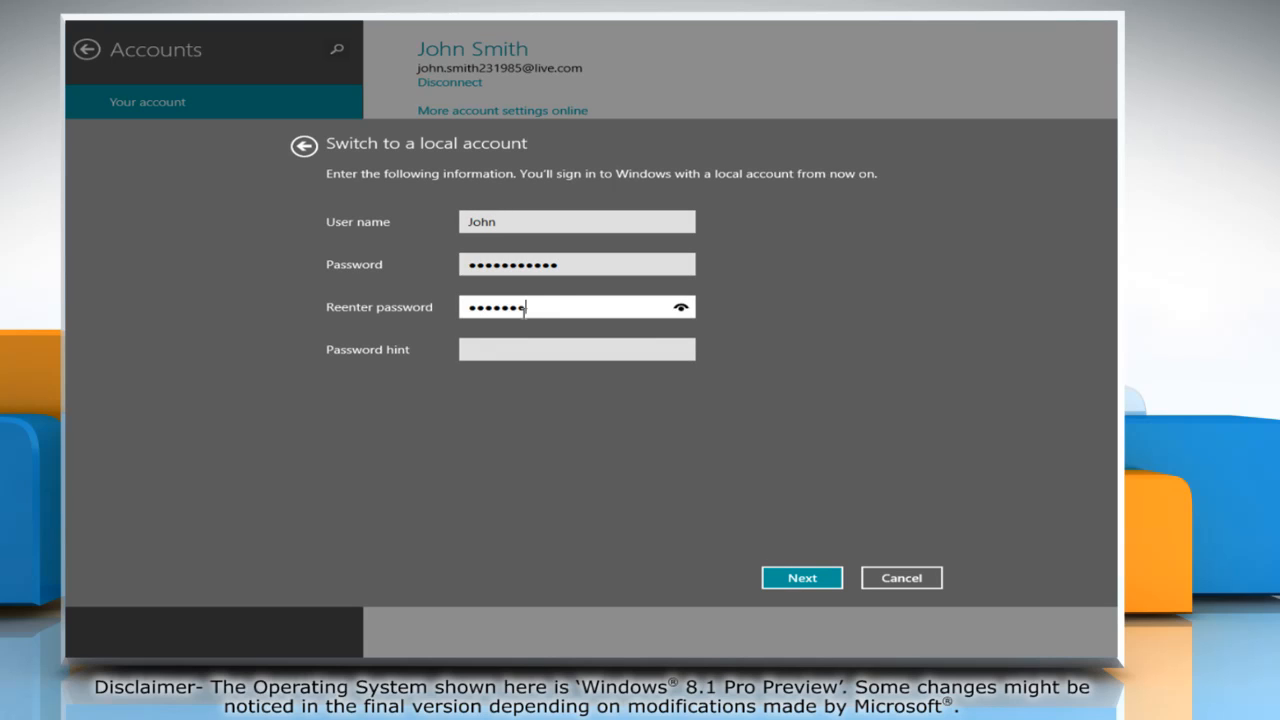
left_click(519, 350)
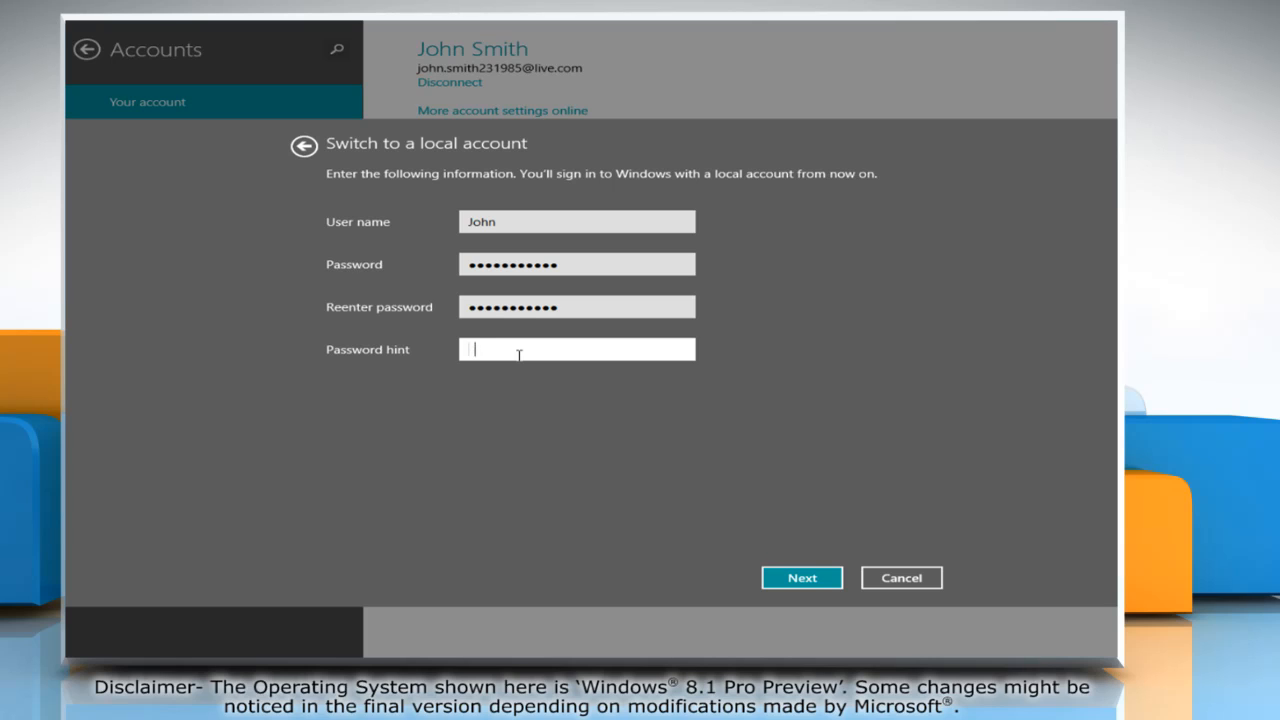
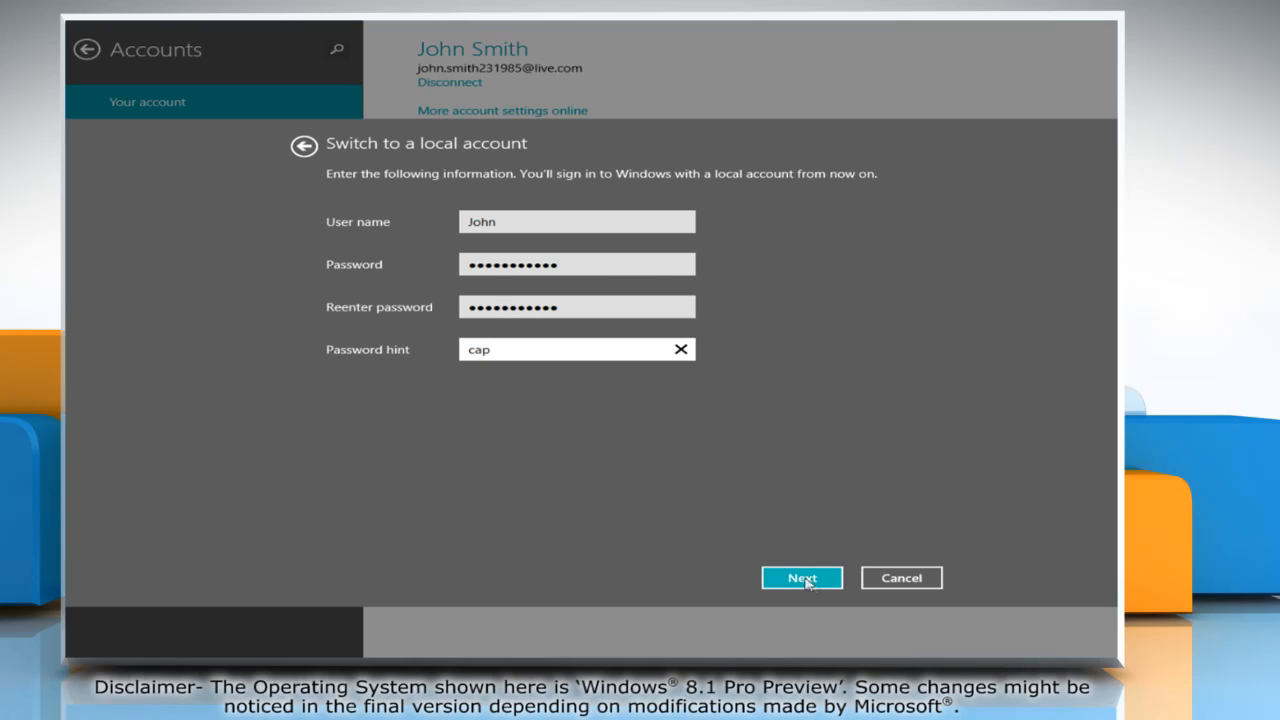
left_click(802, 578)
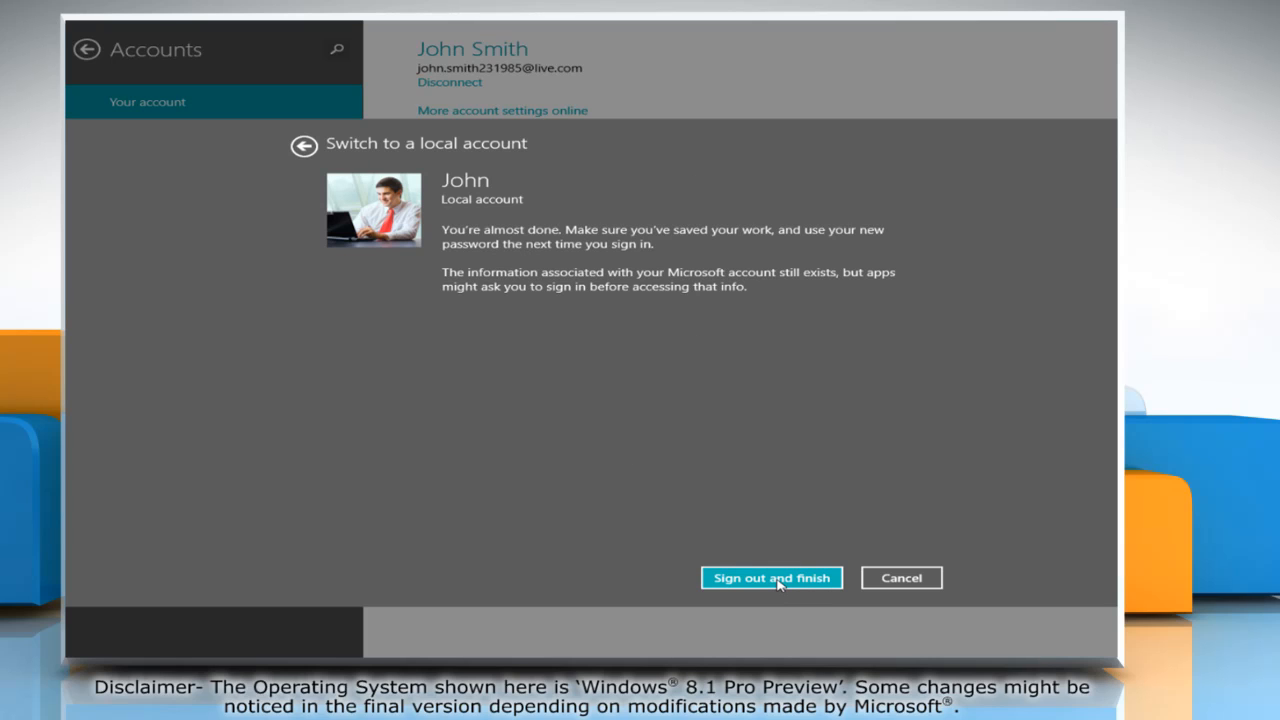
- Sign out to finish the switch, then sign in as John with his password
left_click(780, 583)
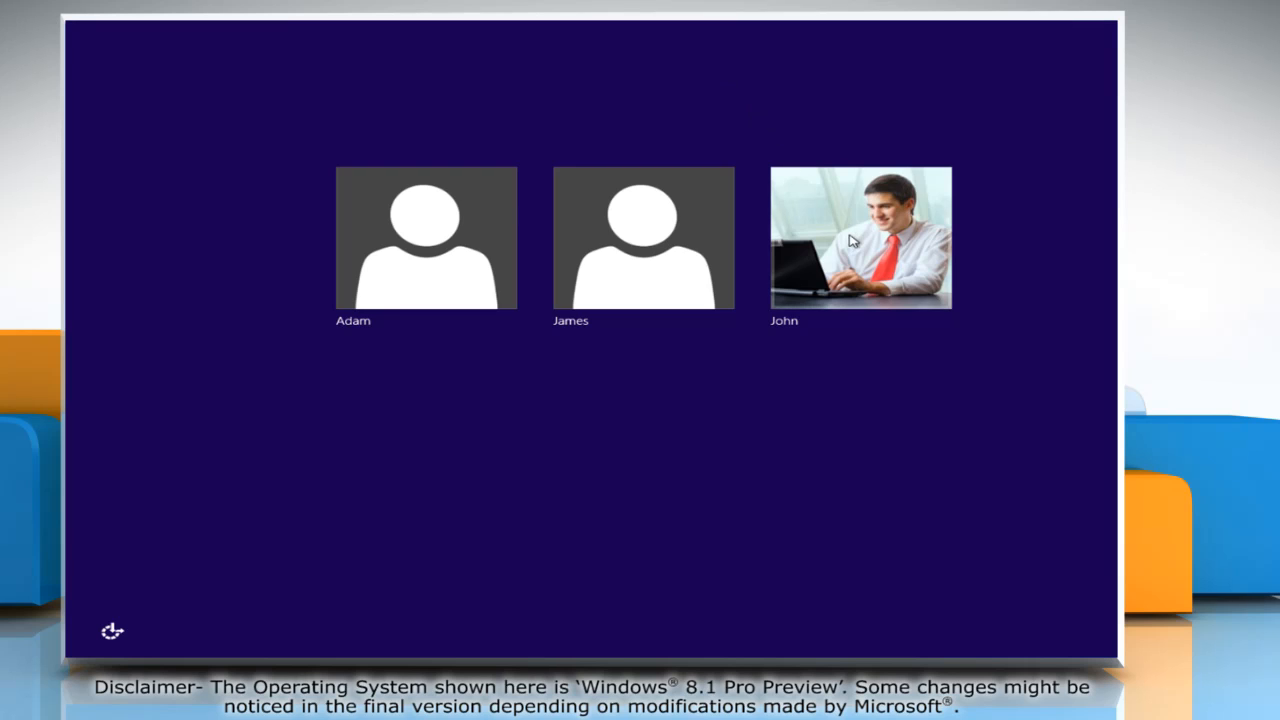
left_click(852, 240)
key("Return")
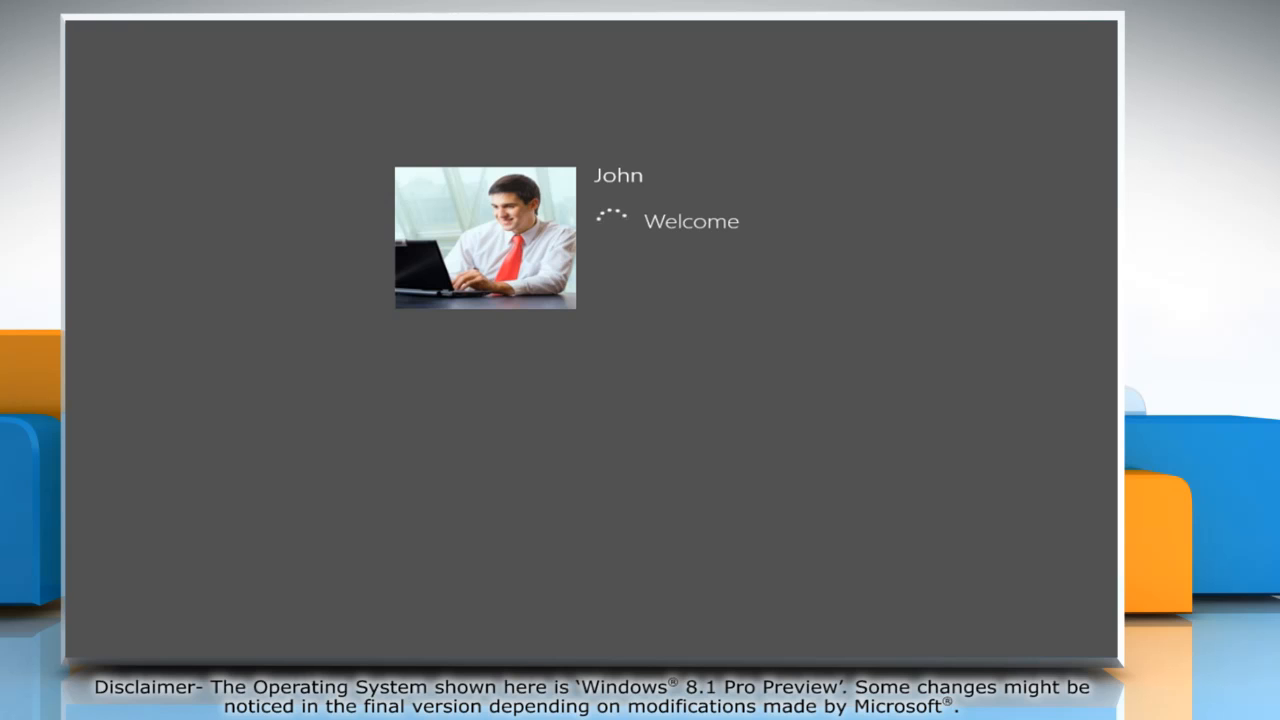